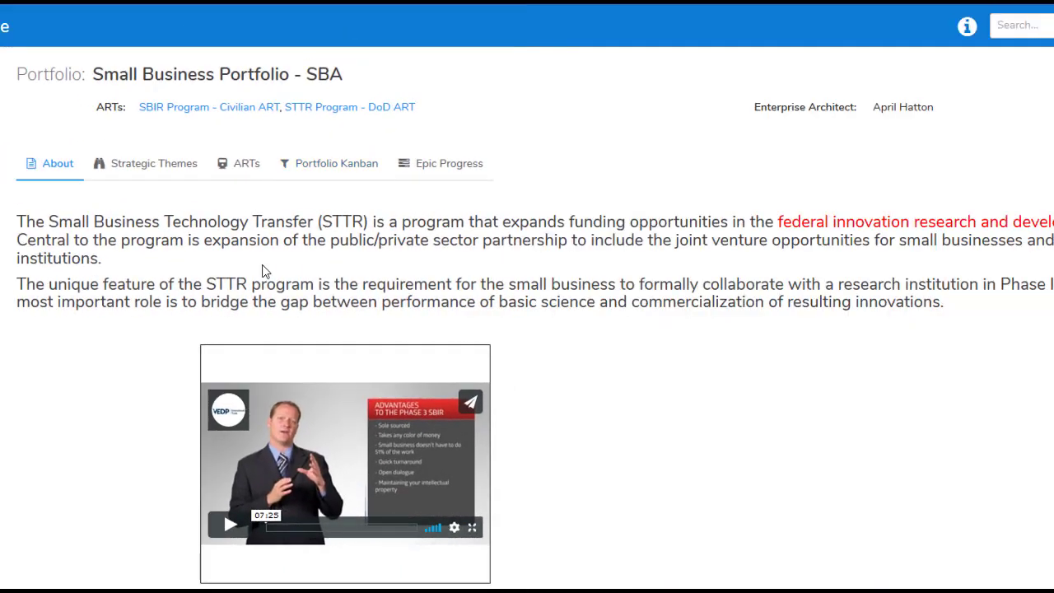
# Open the Portfolio Kanban tab to see epics across the Funnel-to-Implementing columns.
pyautogui.click(344, 167)
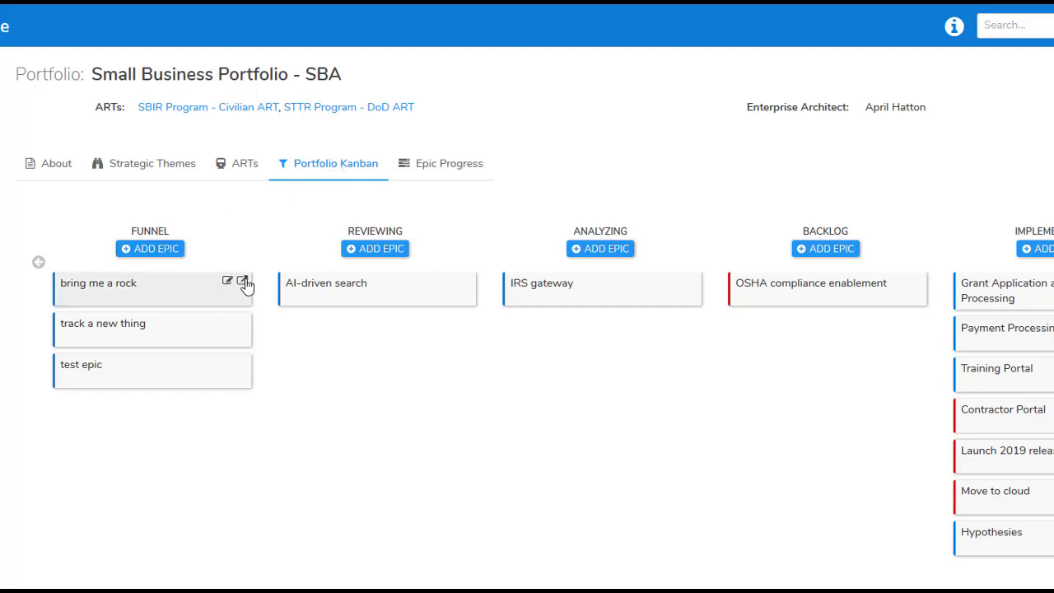
pyautogui.moveTo(377, 288)
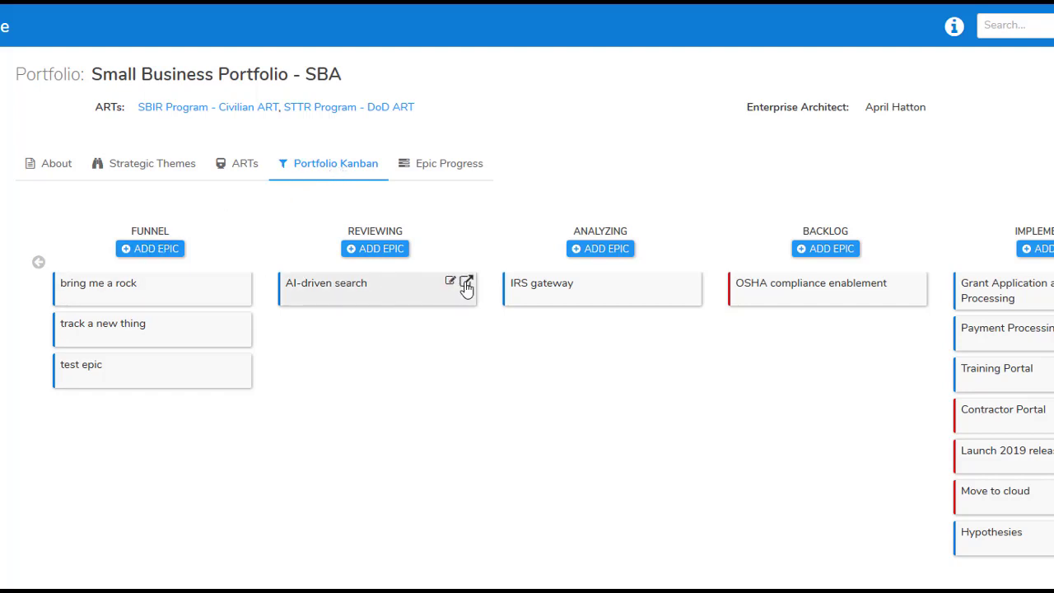
pyautogui.click(466, 284)
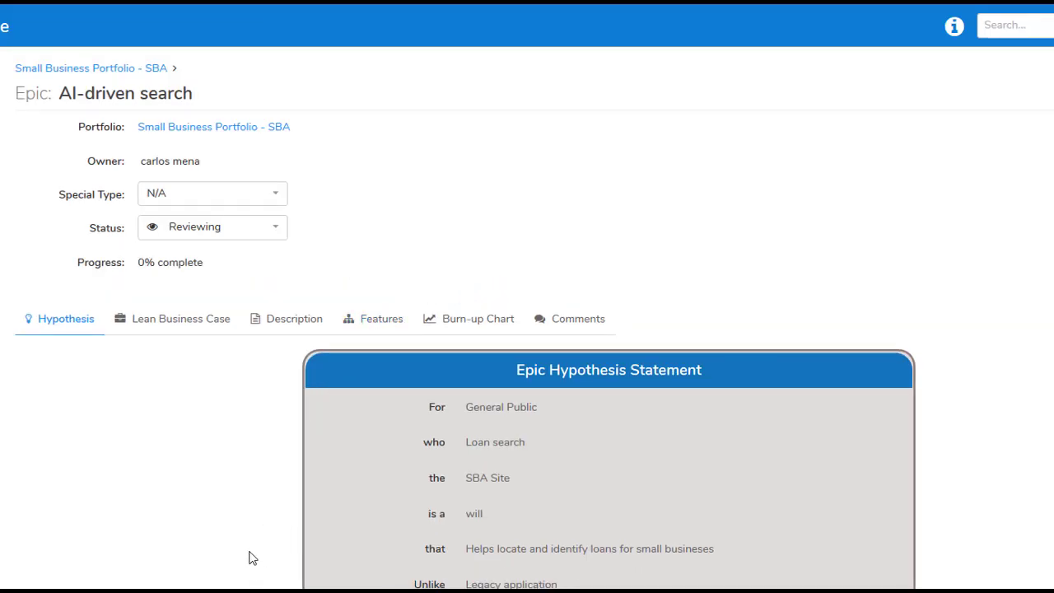
pyautogui.click(552, 405)
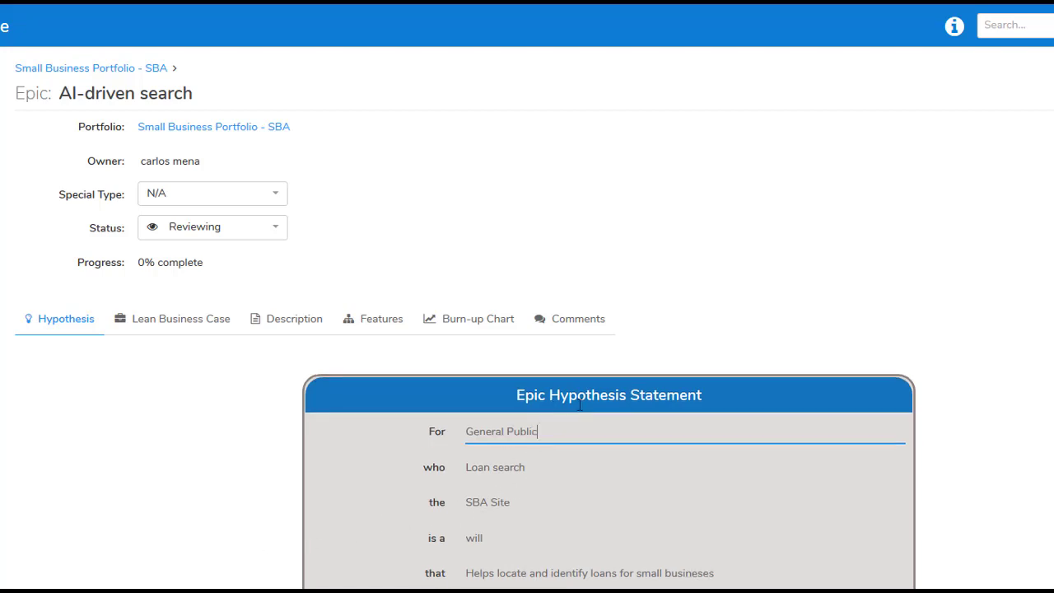
pyautogui.click(1004, 379)
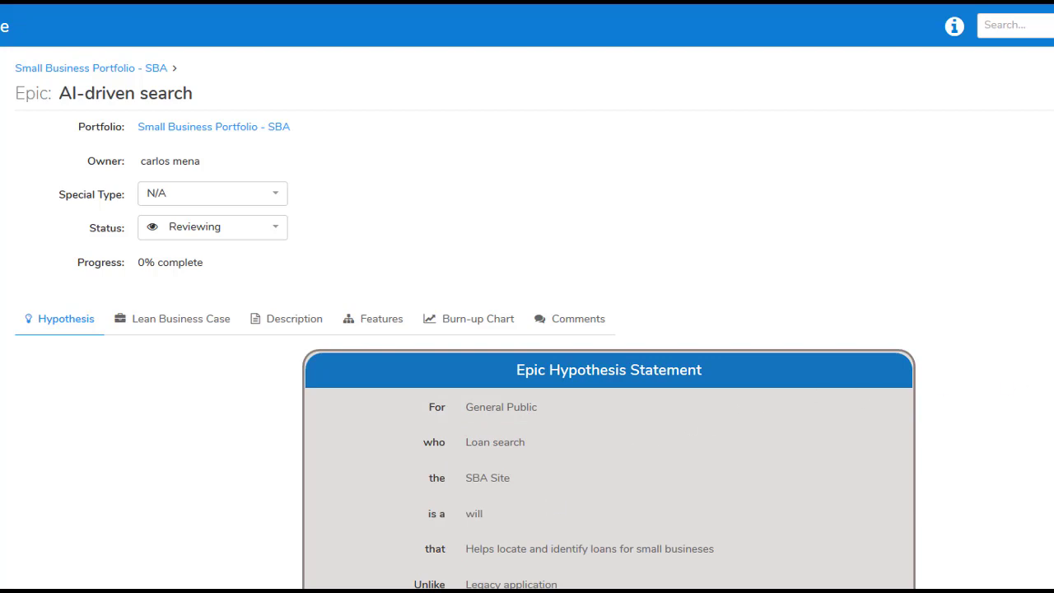
pyautogui.click(197, 327)
pyautogui.scroll(-2, 311, 454)
pyautogui.scroll(-2, 311, 453)
pyautogui.scroll(-2, 311, 454)
pyautogui.scroll(-2, 311, 453)
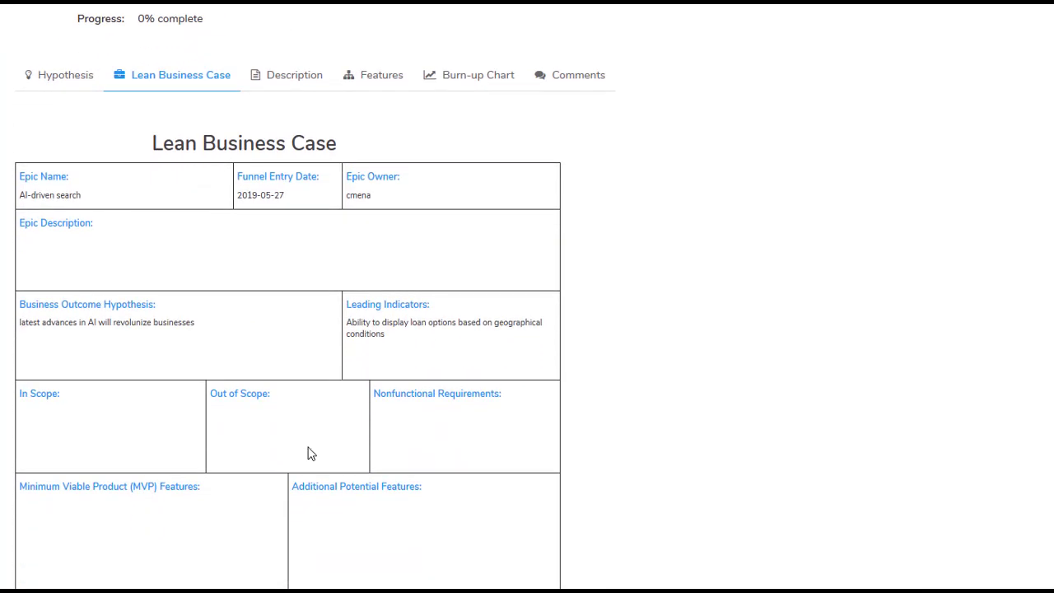
pyautogui.scroll(3, 311, 453)
pyautogui.scroll(-2, 308, 452)
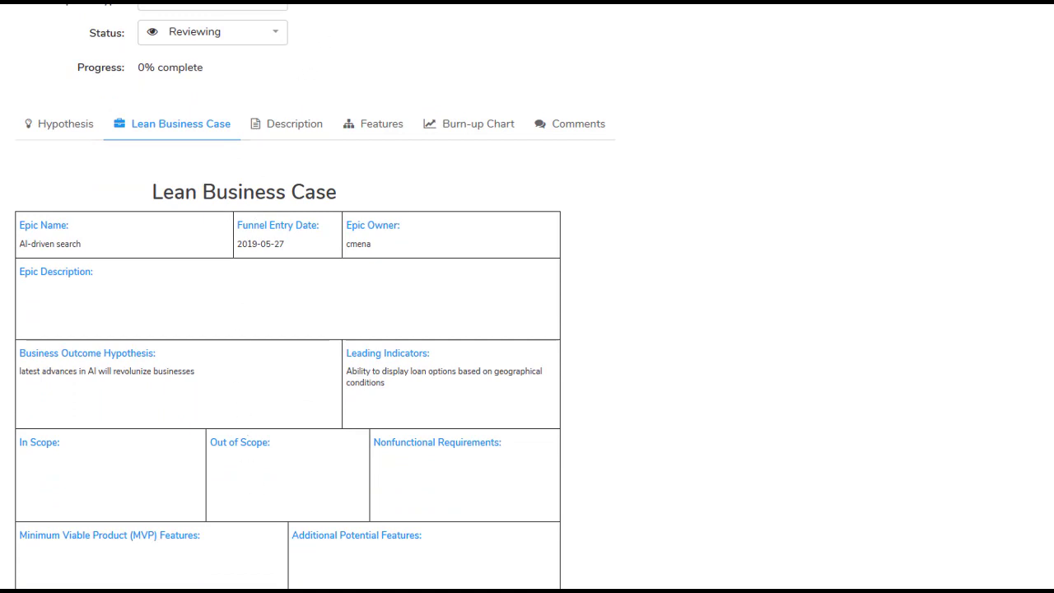
pyautogui.hotkey('alt', 'Left')
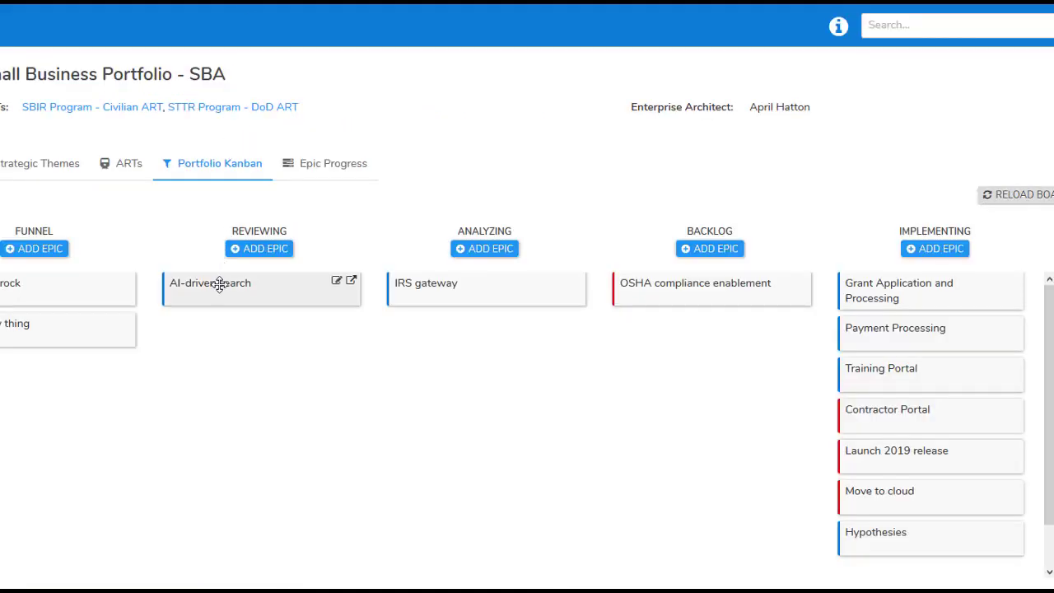
# Drag the AI-driven search card from Reviewing to the bottom of the Implementing column.
pyautogui.moveTo(210, 287); pyautogui.dragTo(871, 581)
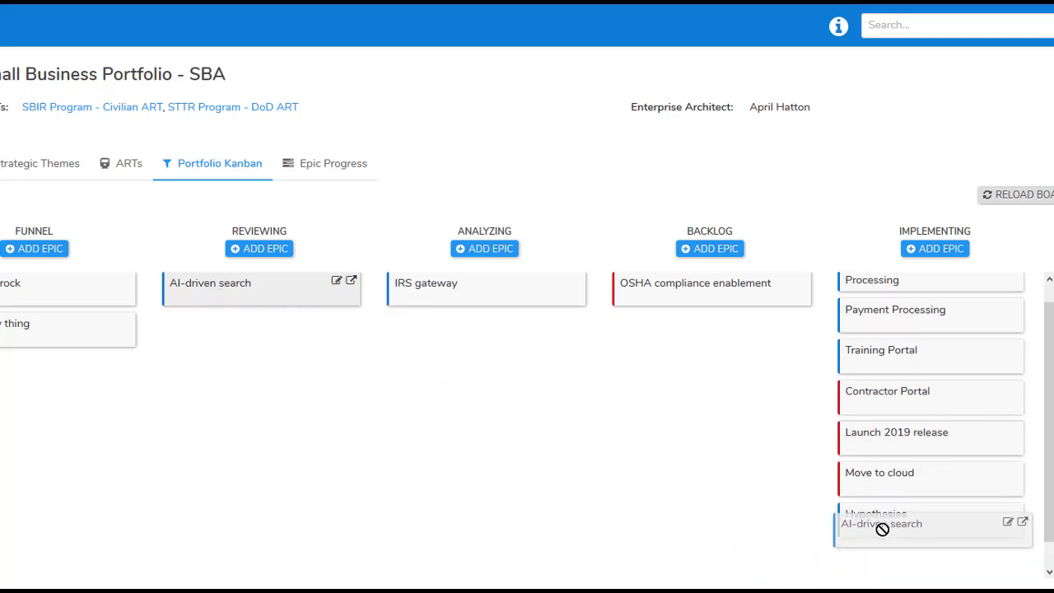
pyautogui.moveTo(881, 528); pyautogui.dragTo(879, 557)
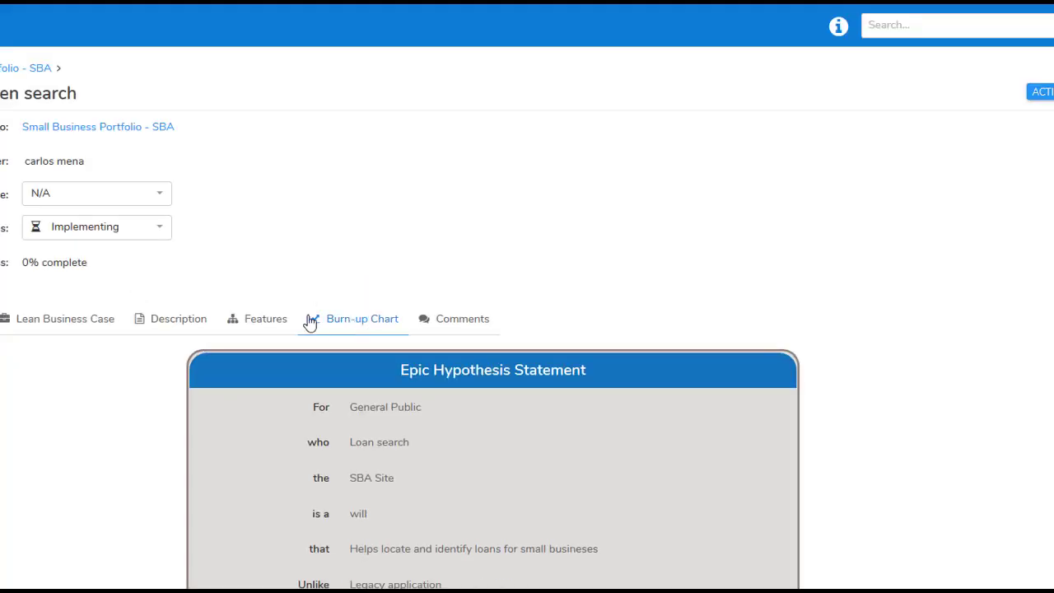
# View the epic's features, then the STTR Program - DoD ART vision, roadmap and Program Kanban.
pyautogui.click(260, 324)
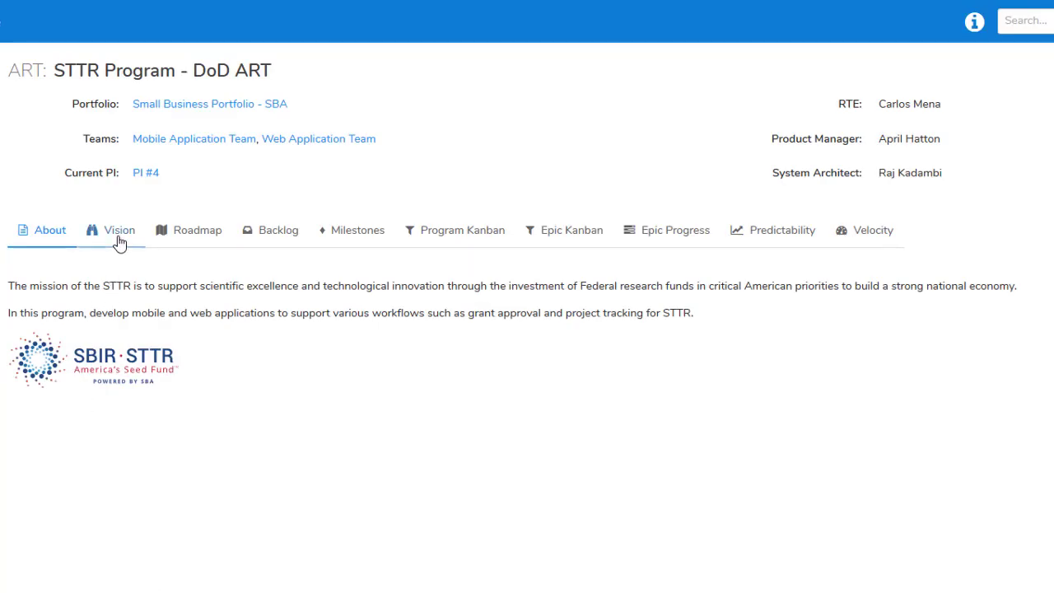
pyautogui.click(120, 243)
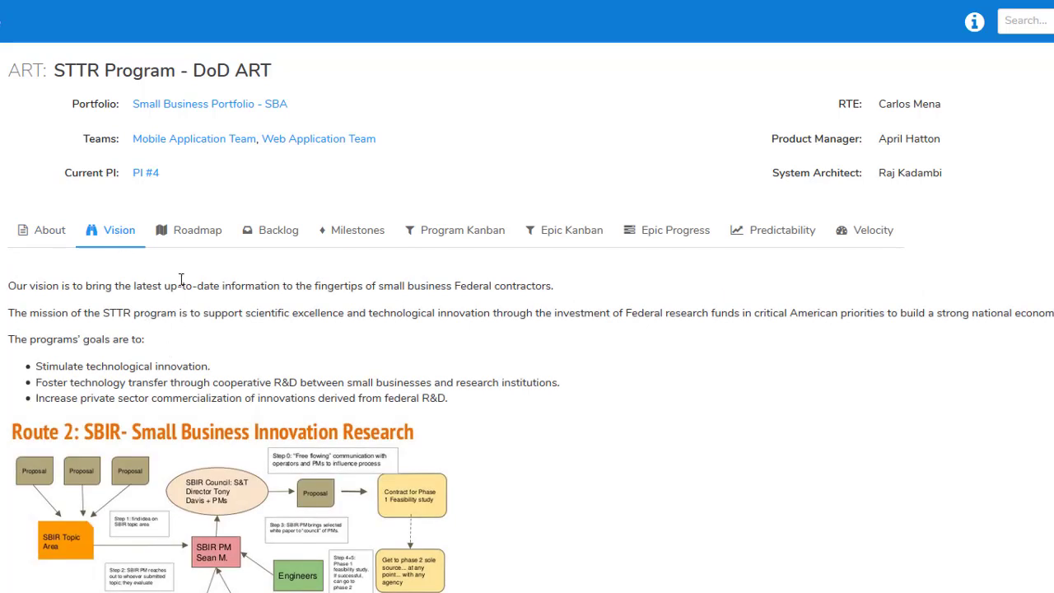
pyautogui.click(196, 234)
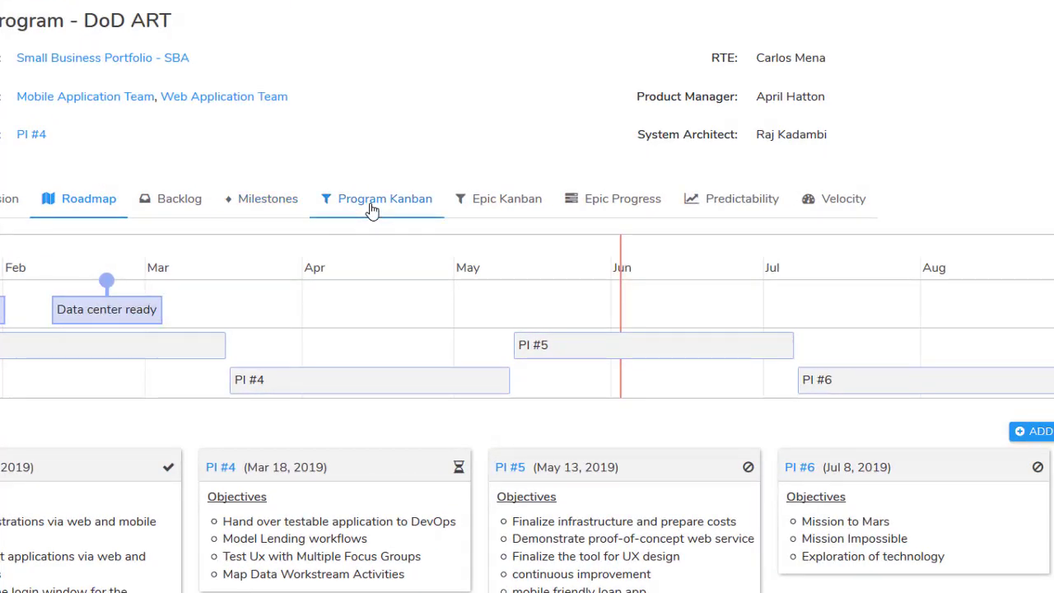
pyautogui.click(377, 207)
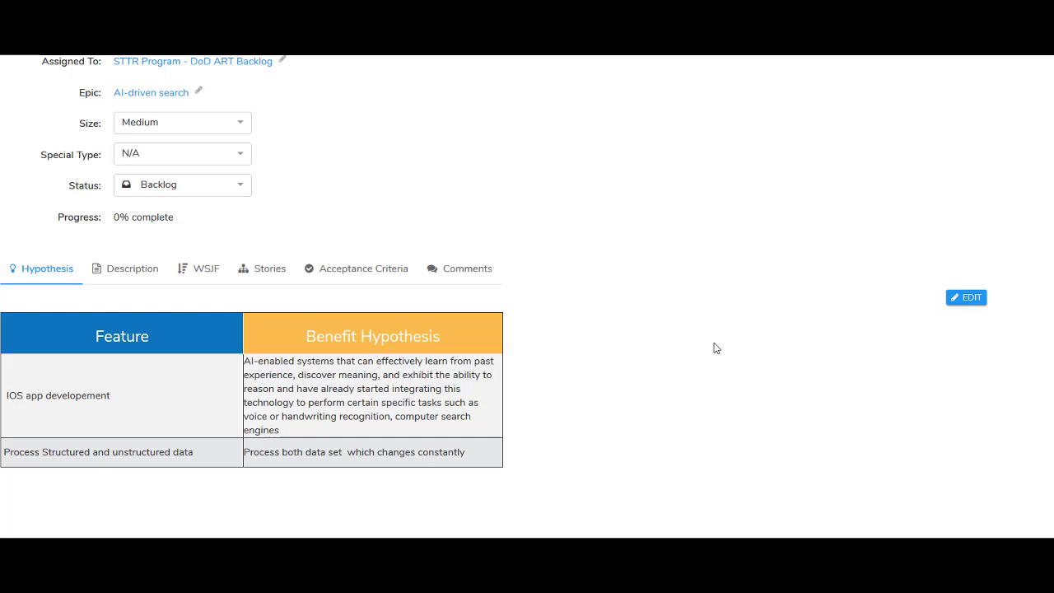
# Trial-edit the feature hypothesis by bolding benefit text and typing 'est', then cancel the edits.
pyautogui.click(960, 305)
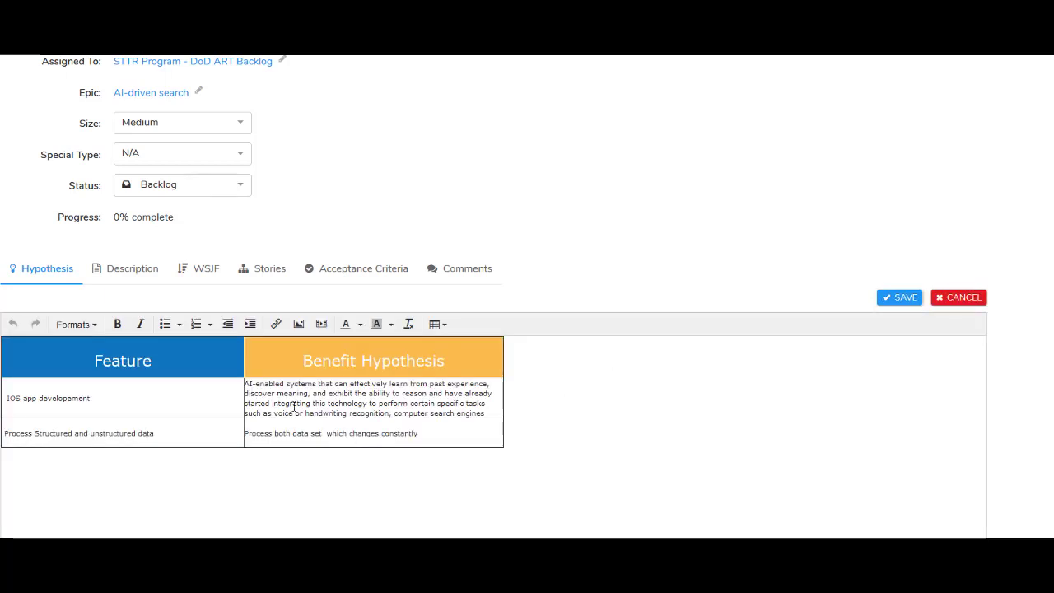
pyautogui.moveTo(289, 403); pyautogui.dragTo(316, 393)
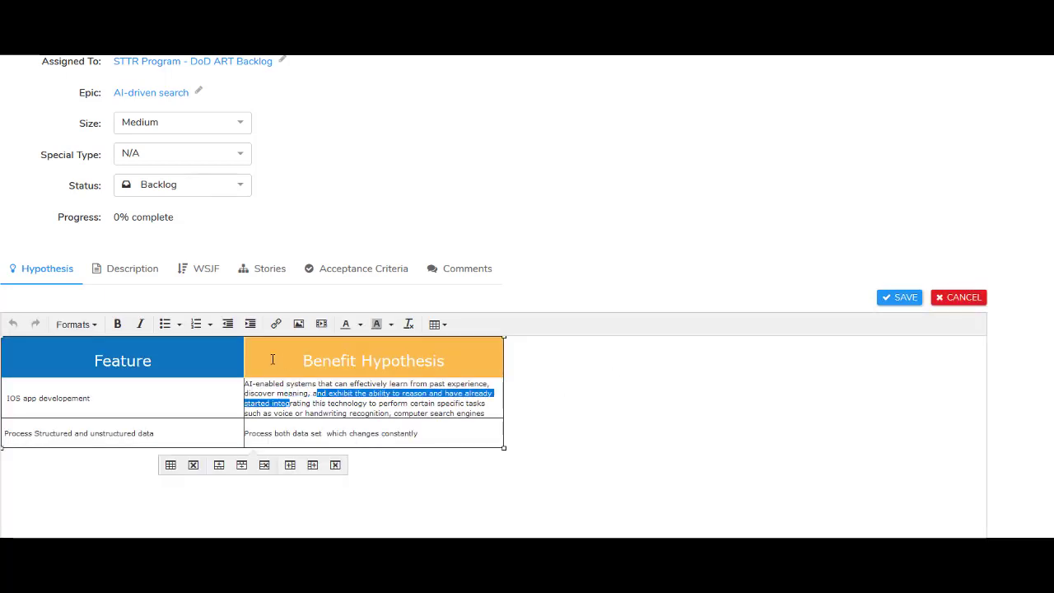
pyautogui.click(118, 328)
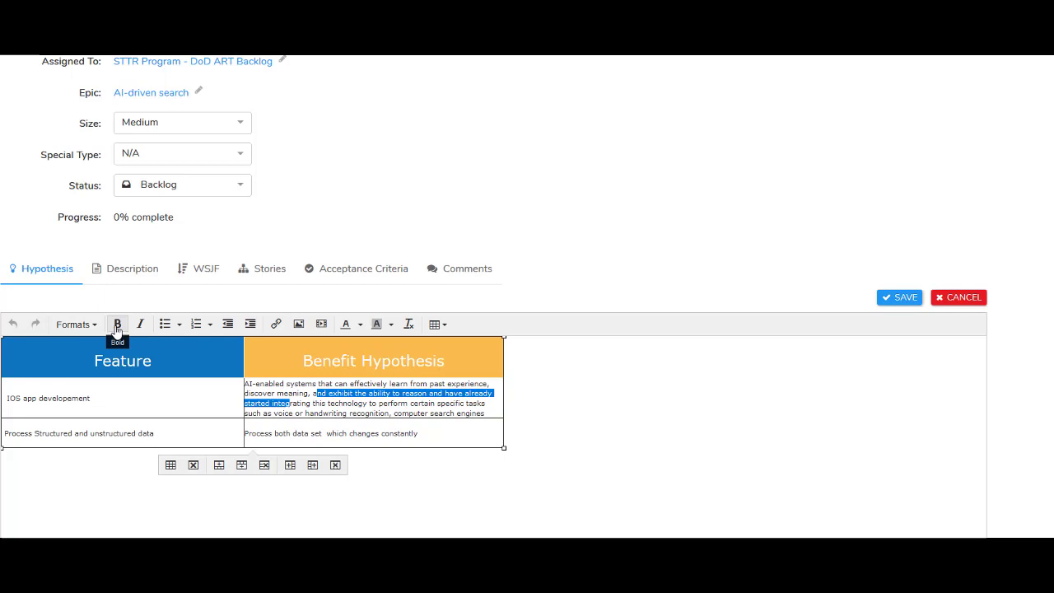
pyautogui.click(130, 406)
pyautogui.write('and t')
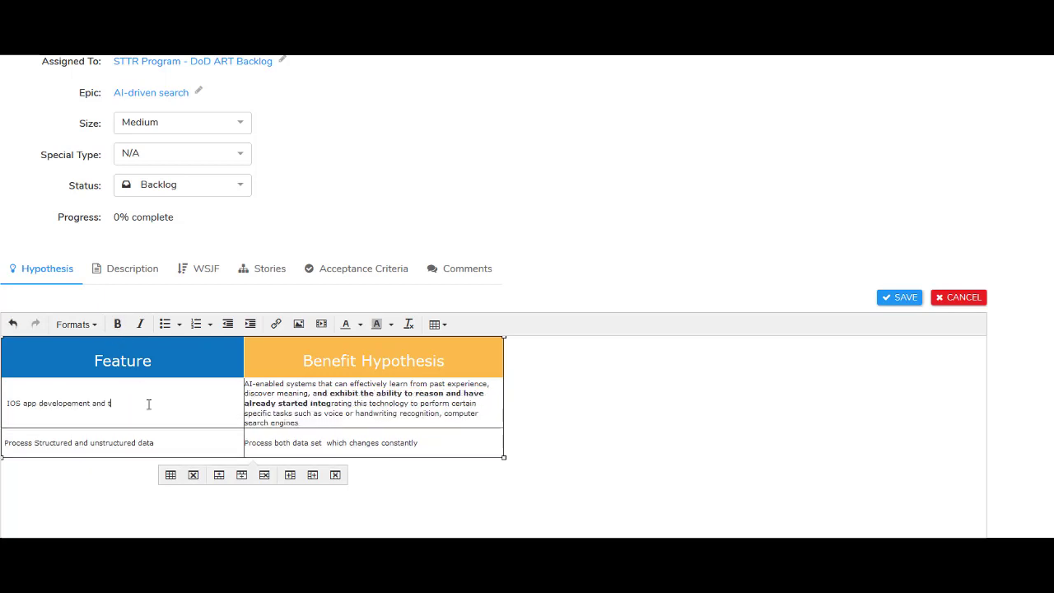
pyautogui.write('est')
pyautogui.click(951, 299)
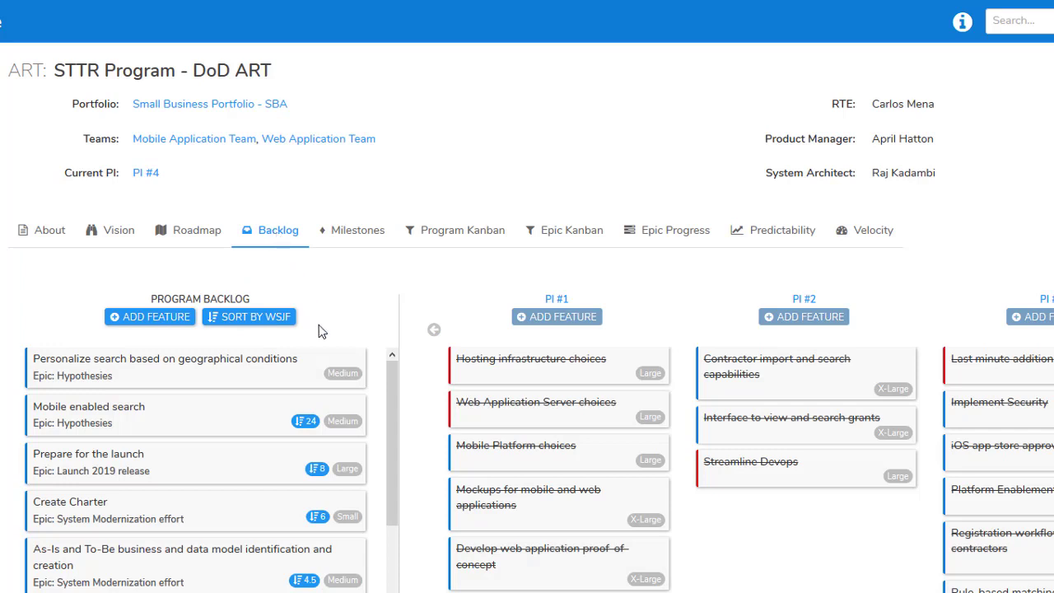
pyautogui.moveTo(195, 367)
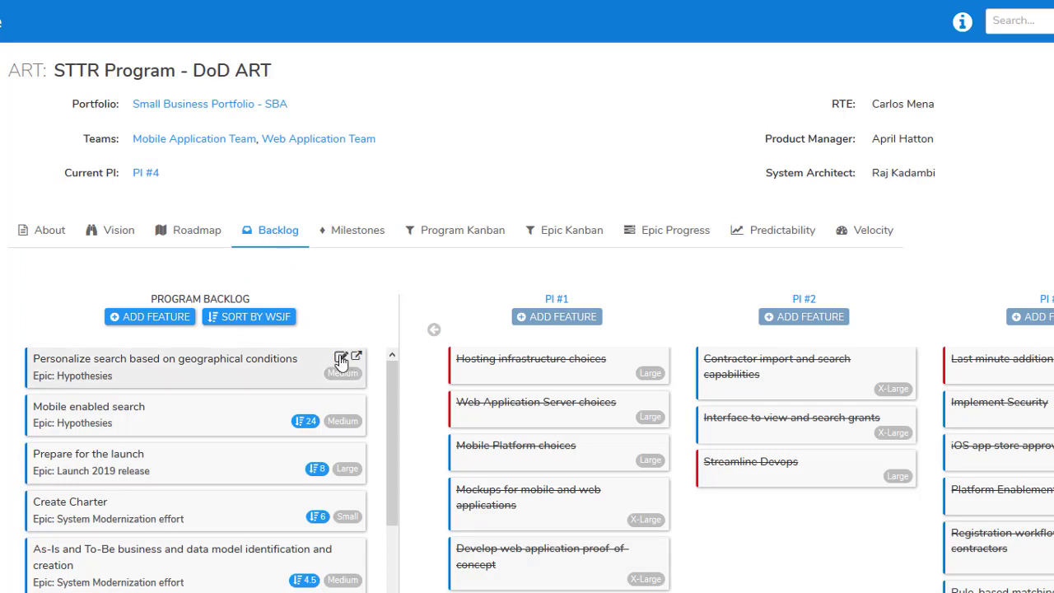
# Score Personalize search based on geographical conditions with U/BV 02, then sort the backlog by WSJF.
pyautogui.click(341, 355)
pyautogui.click(575, 277)
pyautogui.write('02')
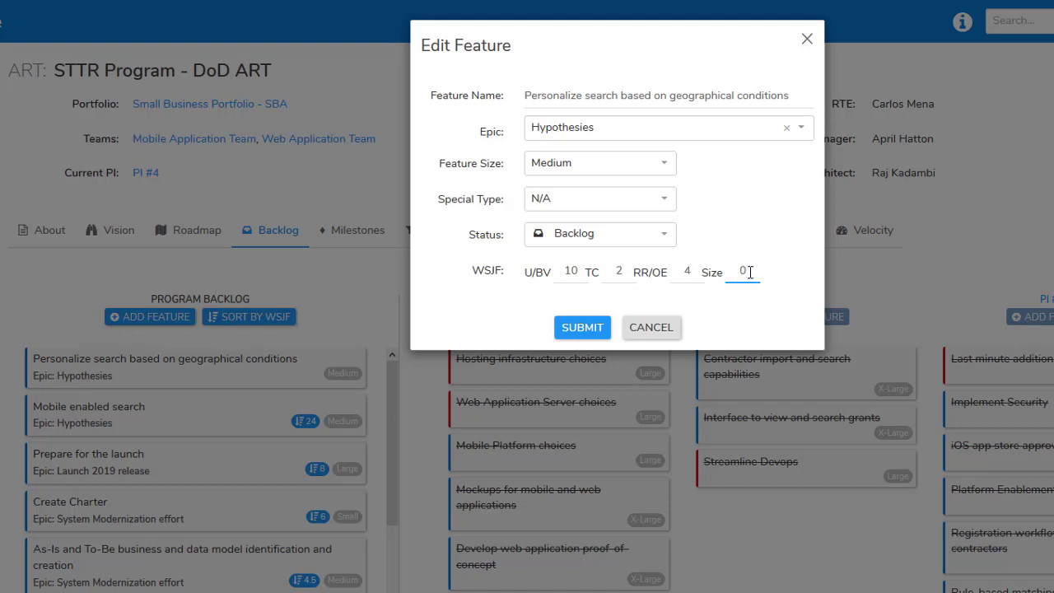
pyautogui.click(594, 328)
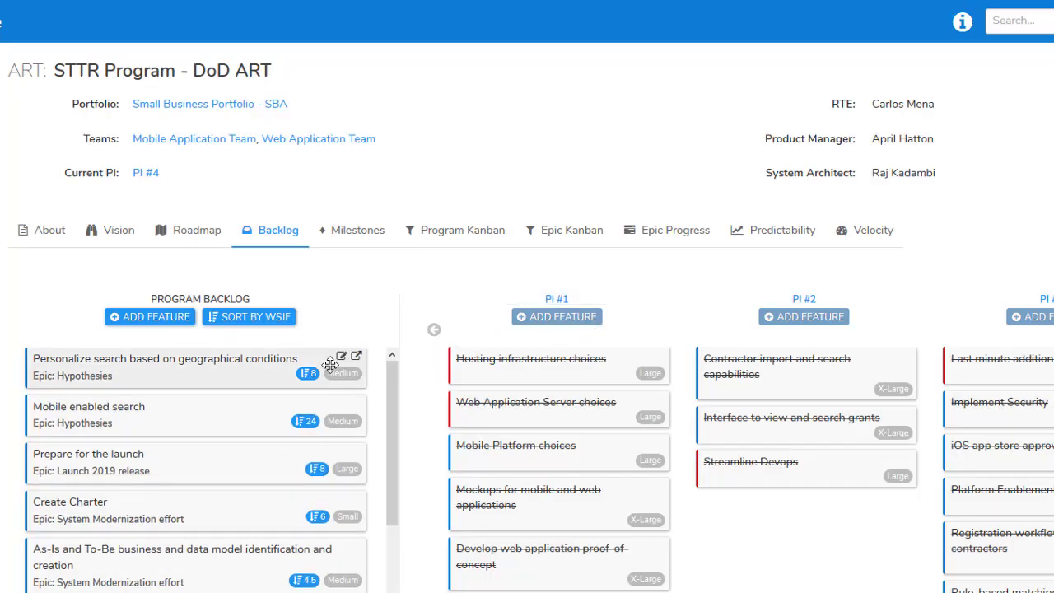
pyautogui.moveTo(196, 367)
pyautogui.click(244, 325)
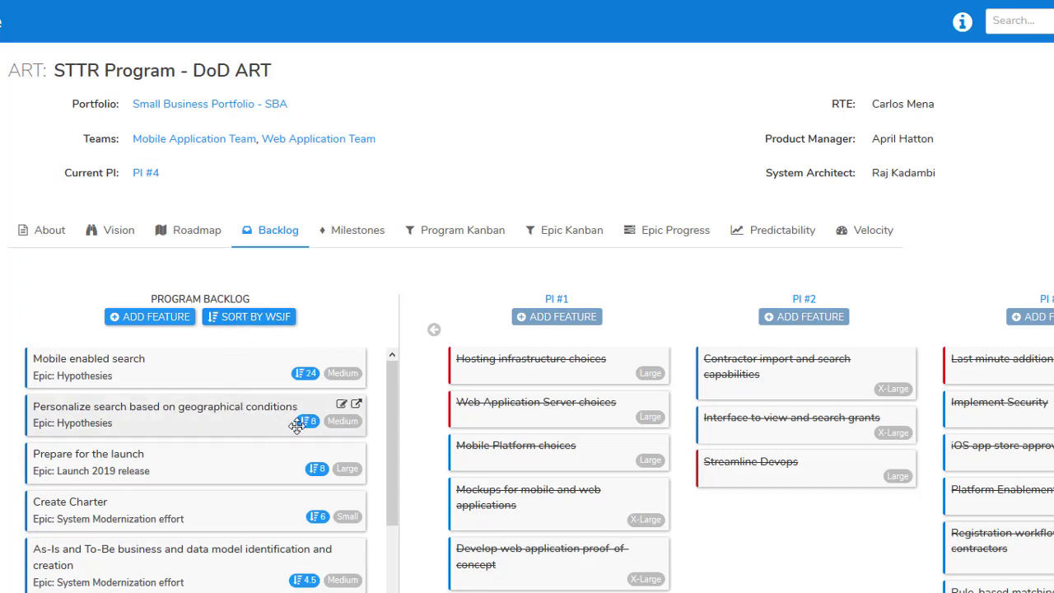
pyautogui.scroll(-3, 314, 439)
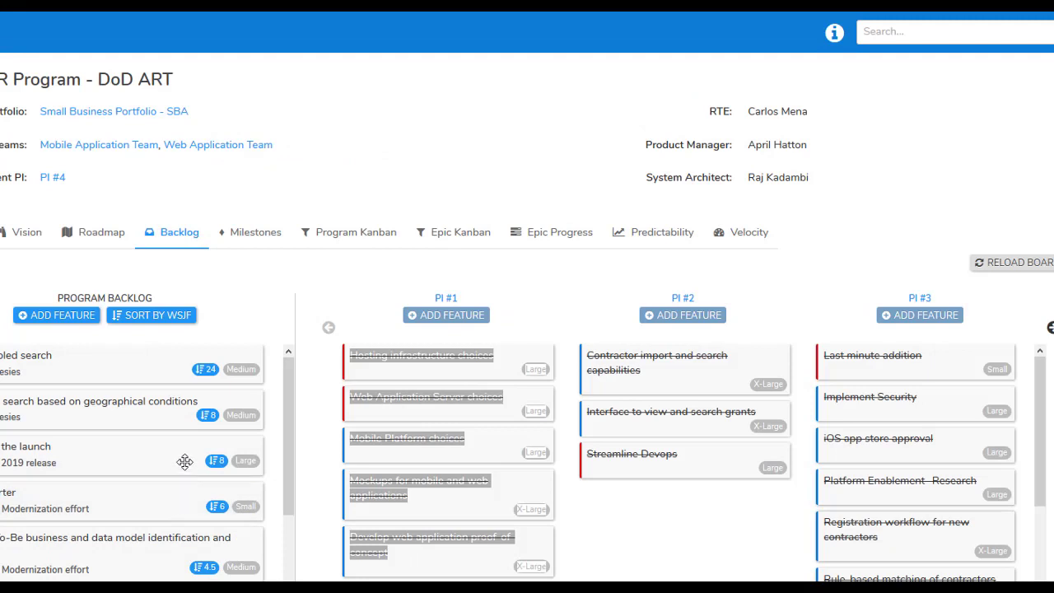
# Shift the view to PI #3–#5 and drag Mobile enabled search into PI #5.
pyautogui.click(1050, 329)
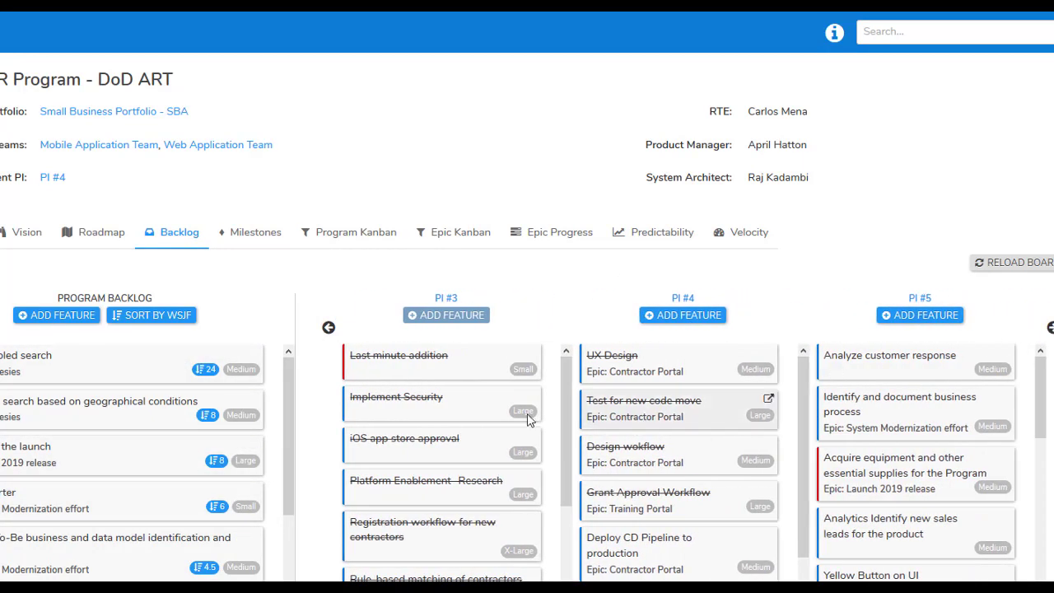
pyautogui.moveTo(181, 381)
pyautogui.mouseDown()
pyautogui.moveTo(638, 376)
pyautogui.moveTo(912, 407)
pyautogui.mouseUp()
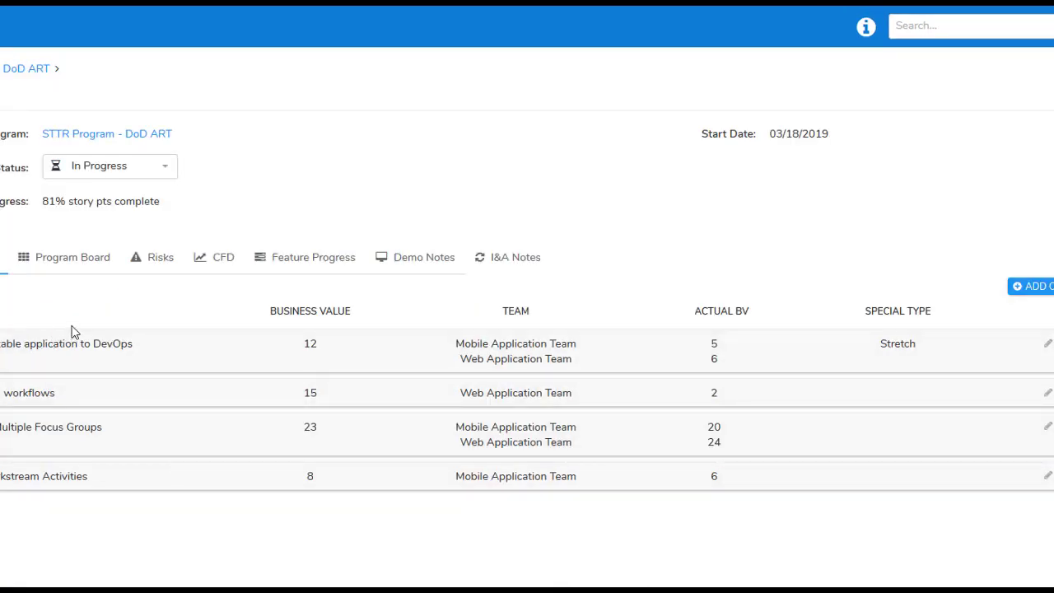
# Review the PI's cumulative flow diagram on its CFD tab.
pyautogui.click(217, 264)
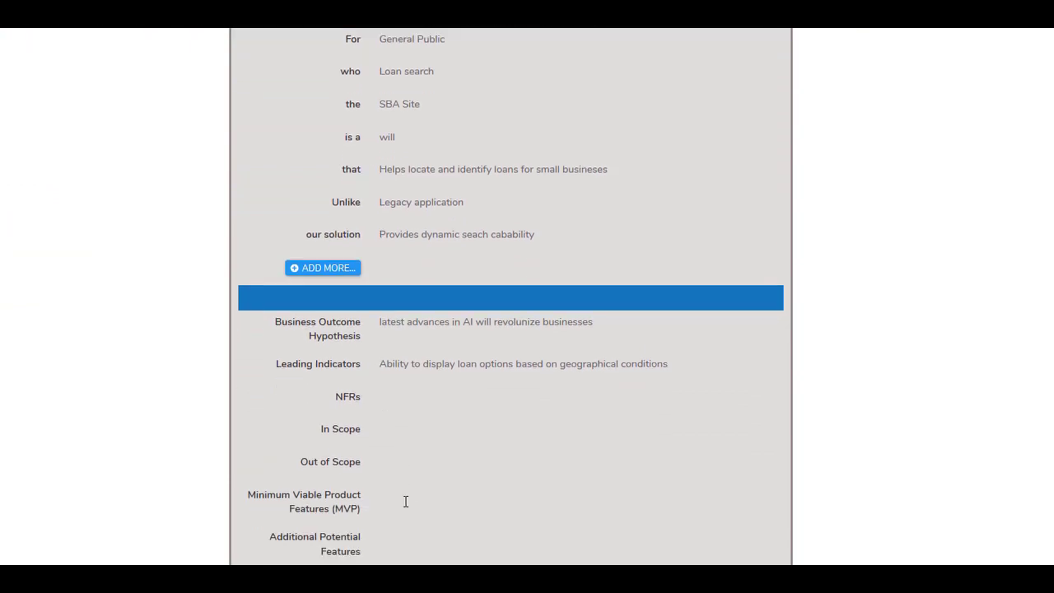
# Place the cursor in AI-driven search's empty Minimum Viable Product Features field.
pyautogui.click(405, 500)
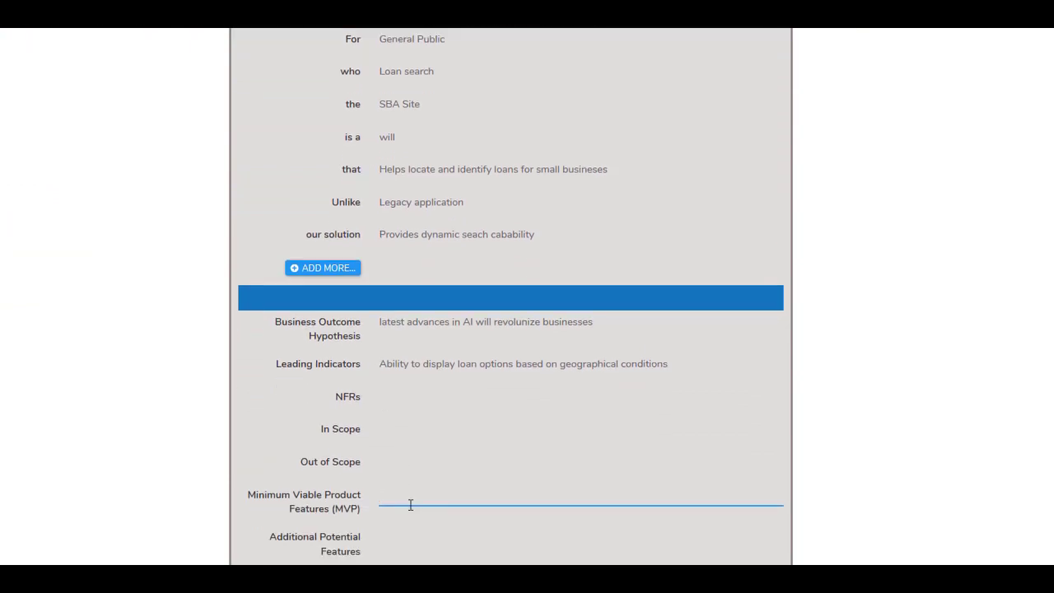